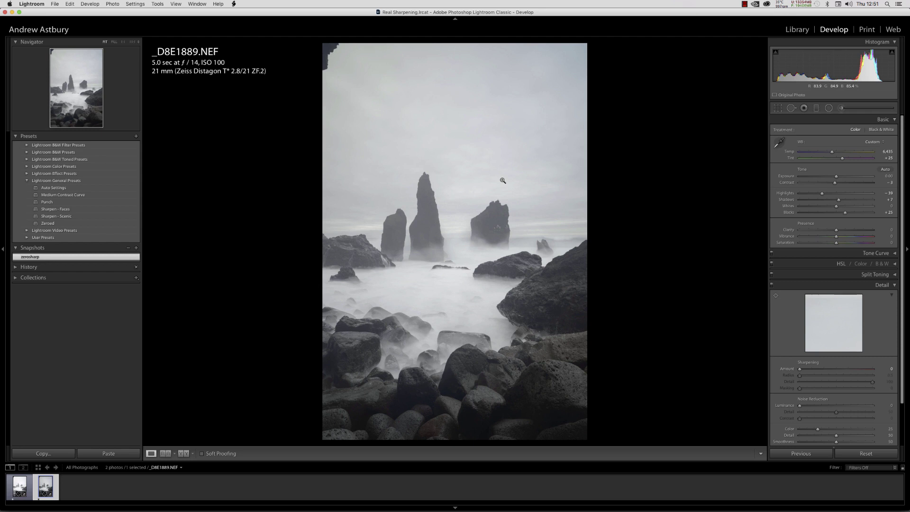
# - Zoom the photo to a 1:1 view of the tall sea stacks rising above the mist
pyautogui.click(435, 209)
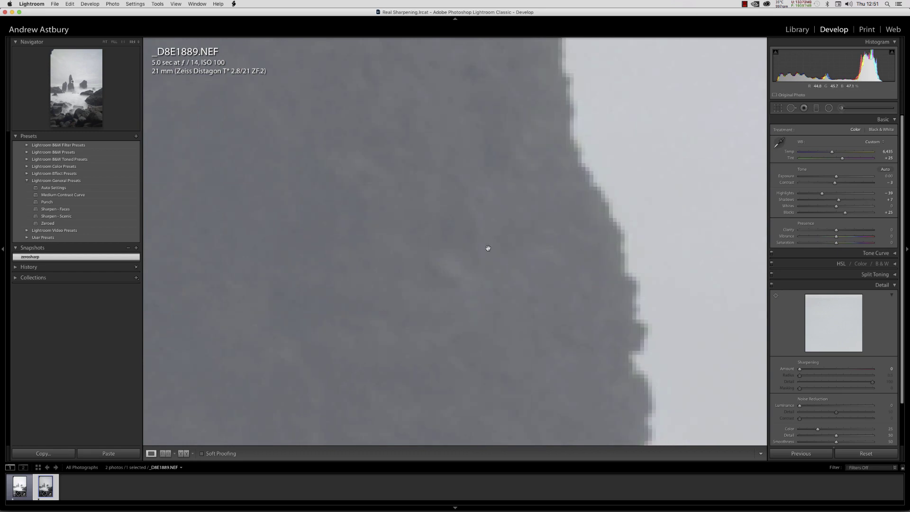
pyautogui.click(123, 42)
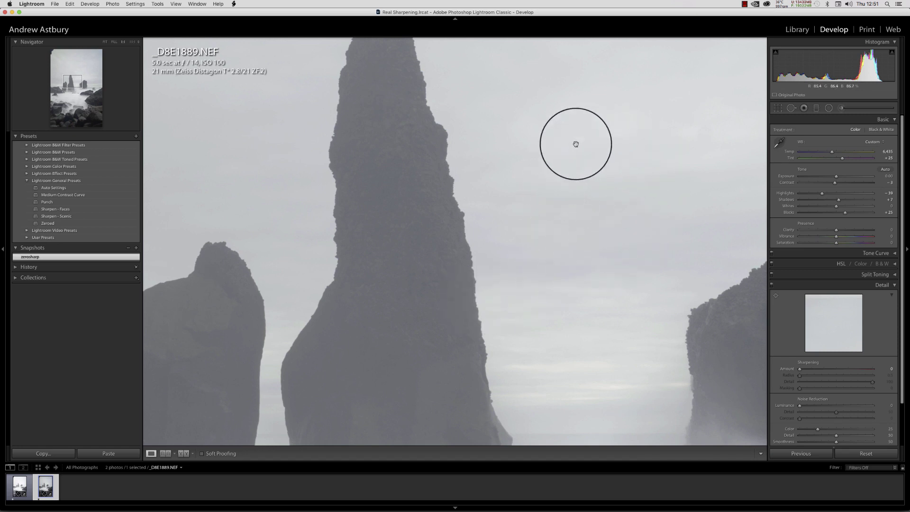
# - Fit the photo to the window, then zoom 1:1 onto the dark rock at the mist's edge
pyautogui.click(568, 248)
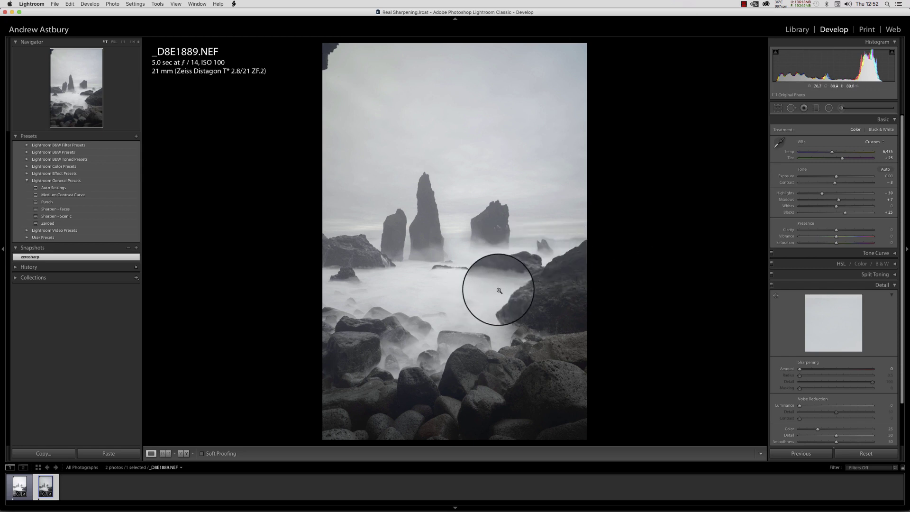
pyautogui.click(501, 314)
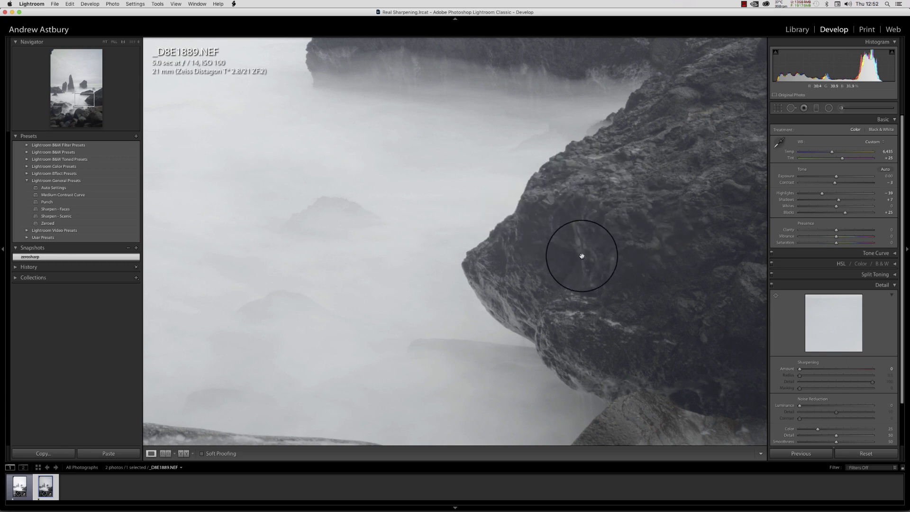
# - Reset sharpening to Amount 25, Radius 1.0, Detail 25 and pick a higher Navigator zoom ratio
pyautogui.doubleClick(785, 369)
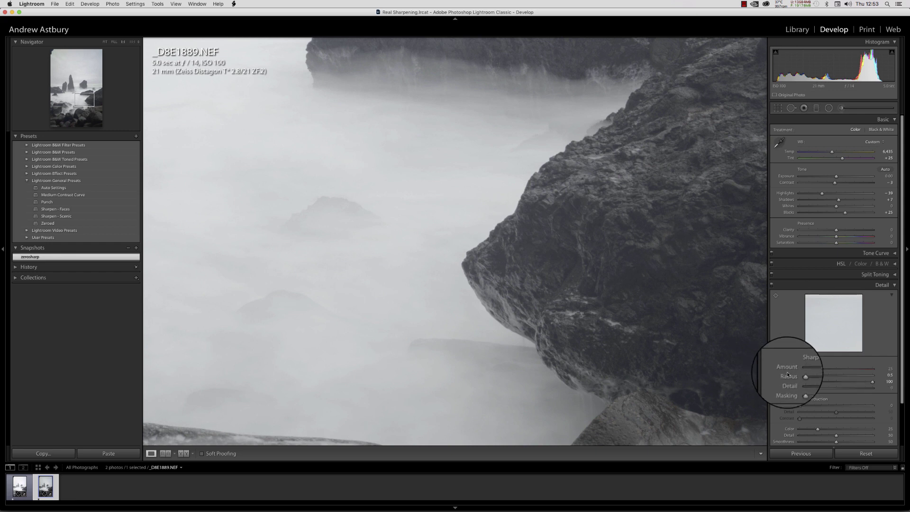
pyautogui.doubleClick(788, 377)
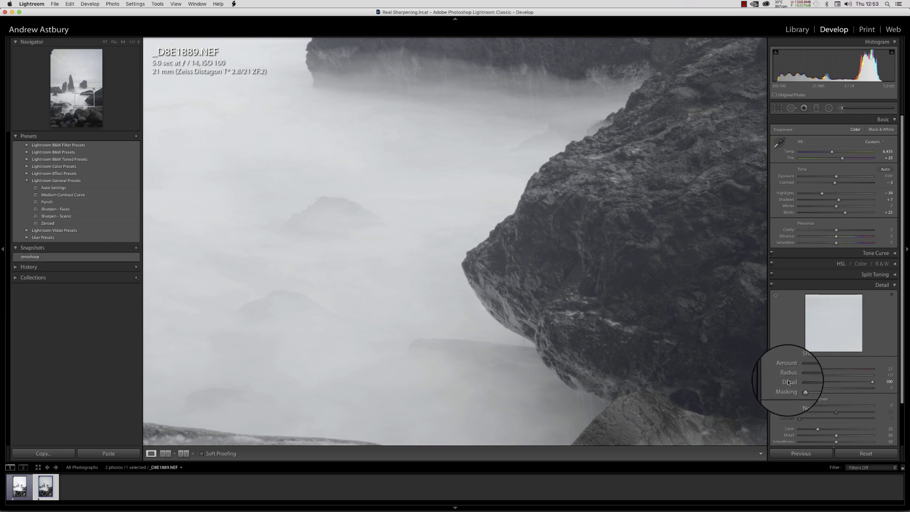
pyautogui.doubleClick(788, 382)
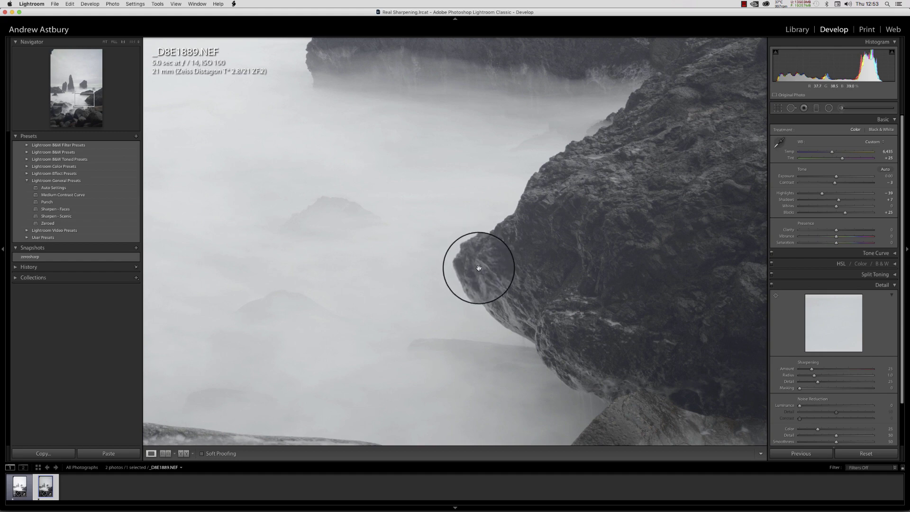
pyautogui.click(133, 42)
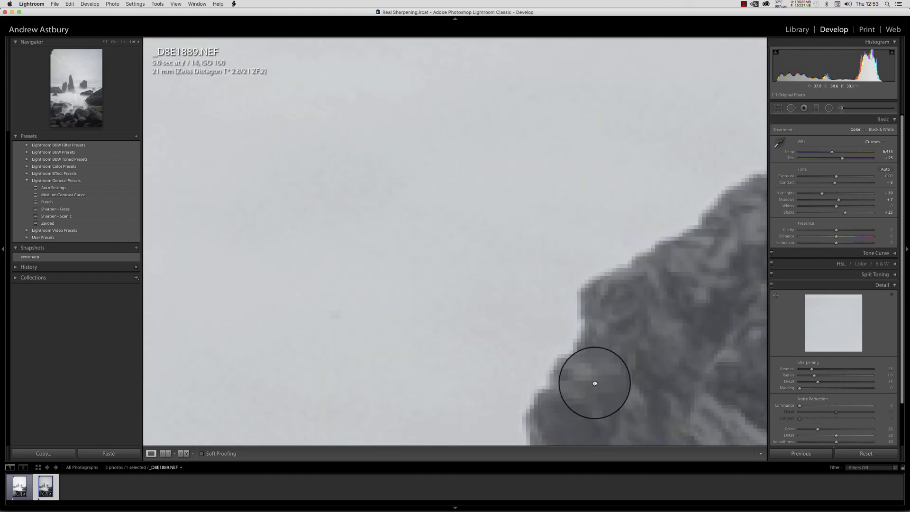
# - Pan the close-up and move the Navigator view to the sea stack's edge against the sky
pyautogui.moveTo(593, 379); pyautogui.dragTo(398, 276)
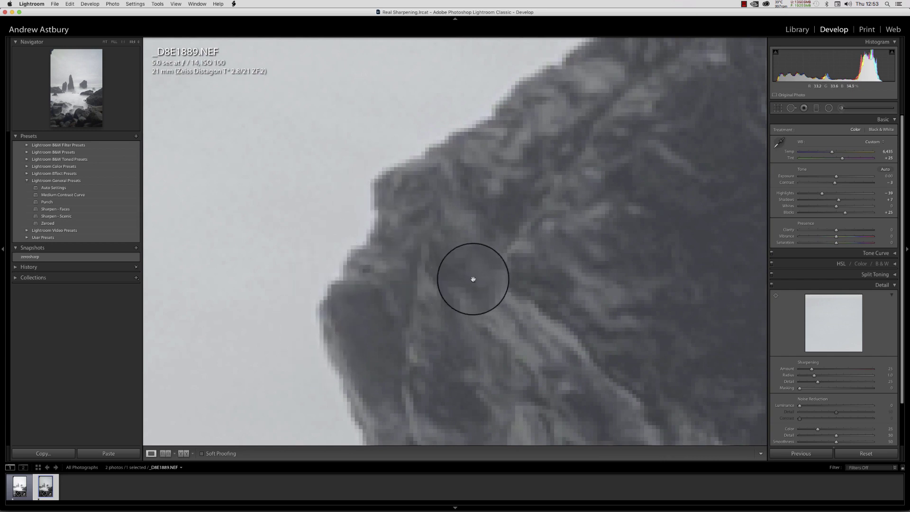
pyautogui.doubleClick(481, 228)
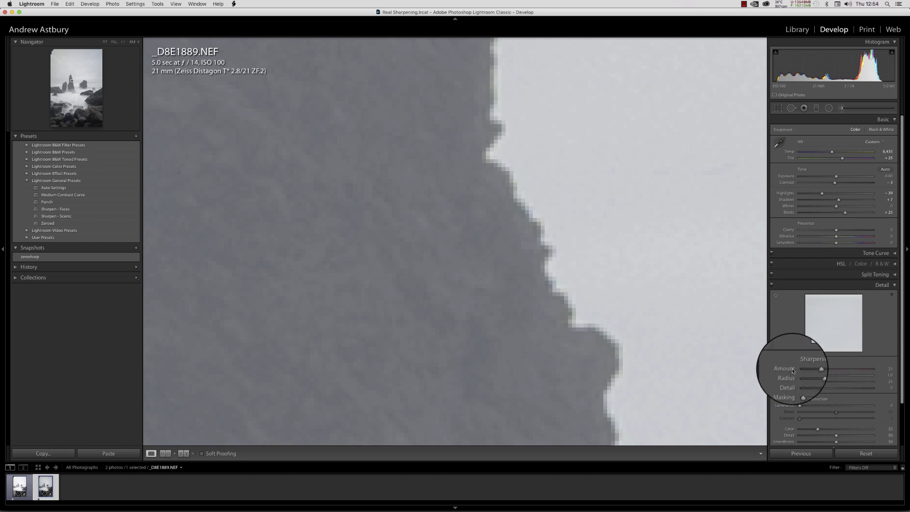
# - Push Sharpening Amount up to 150 to reveal edge halos, then return it to 0
pyautogui.click(811, 369)
pyautogui.moveTo(811, 369); pyautogui.dragTo(783, 365)
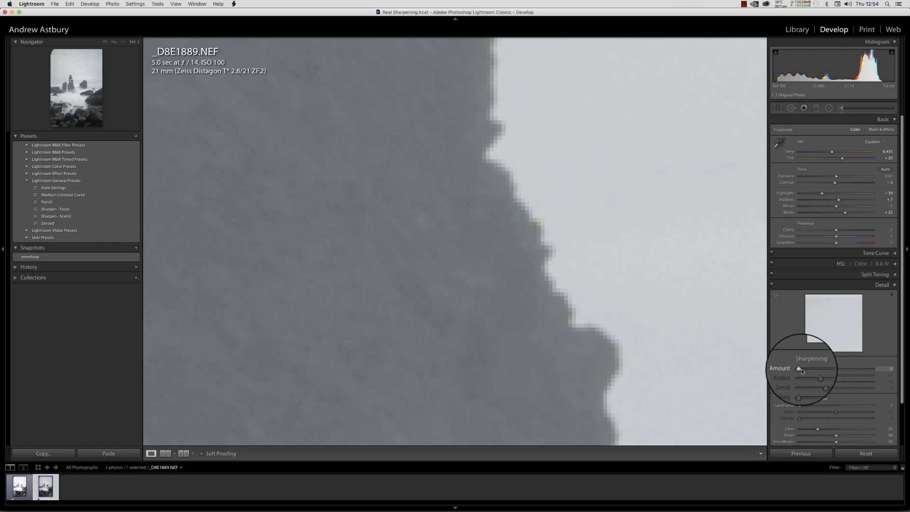
# - Raise Sharpening Amount from 0 to 150 for haloed sharpening on the sea-stack edge
pyautogui.moveTo(800, 368); pyautogui.dragTo(876, 371)
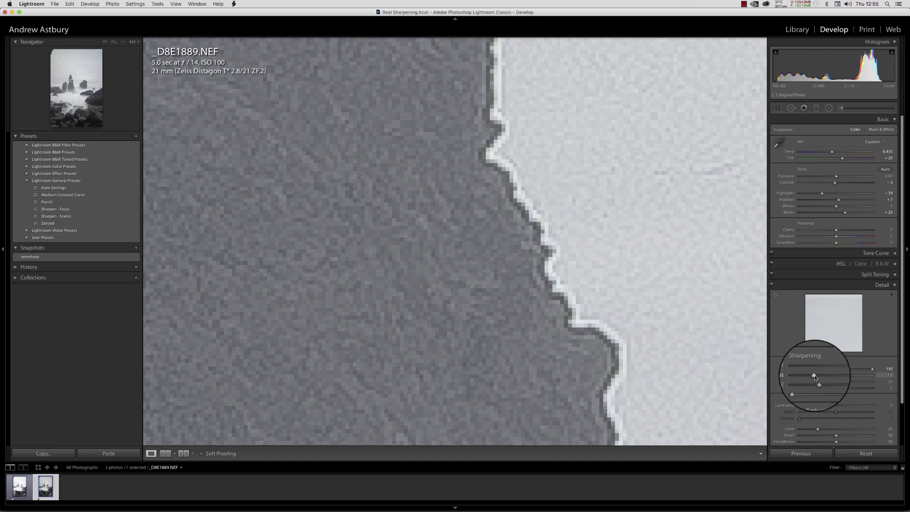
# - Lower Sharpening Radius from 1.0 to 0.5, keeping Amount at 150
pyautogui.moveTo(814, 375); pyautogui.dragTo(799, 377)
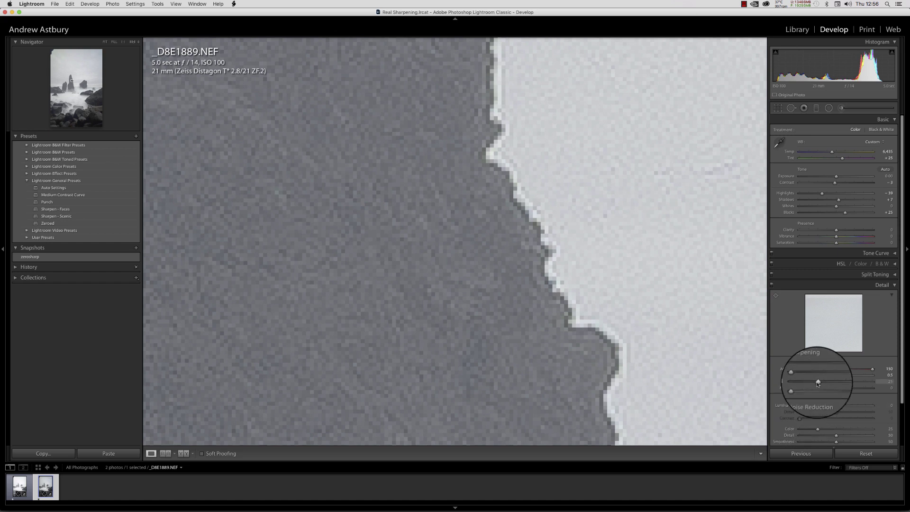
# - Try Sharpening Detail values from 0 to 96 with Amount 150 and Radius 0.5
pyautogui.moveTo(816, 383); pyautogui.dragTo(796, 384)
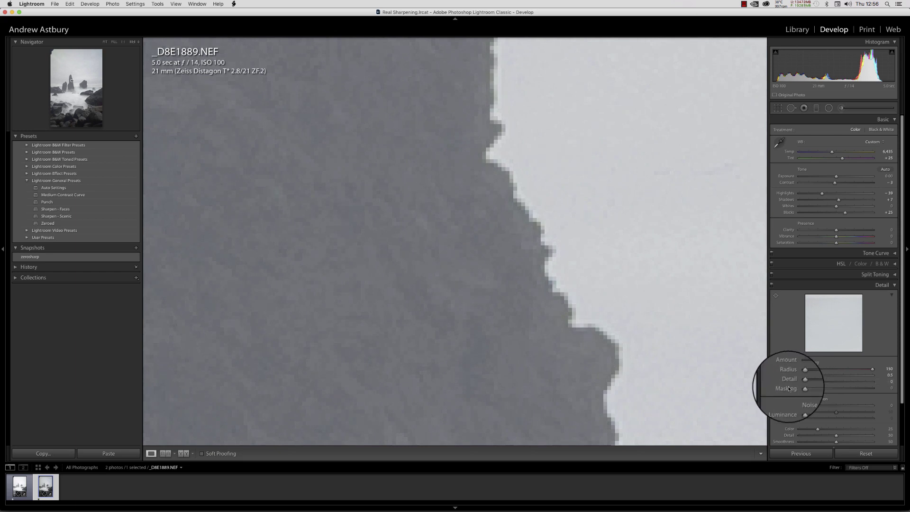
pyautogui.moveTo(872, 369); pyautogui.dragTo(902, 370)
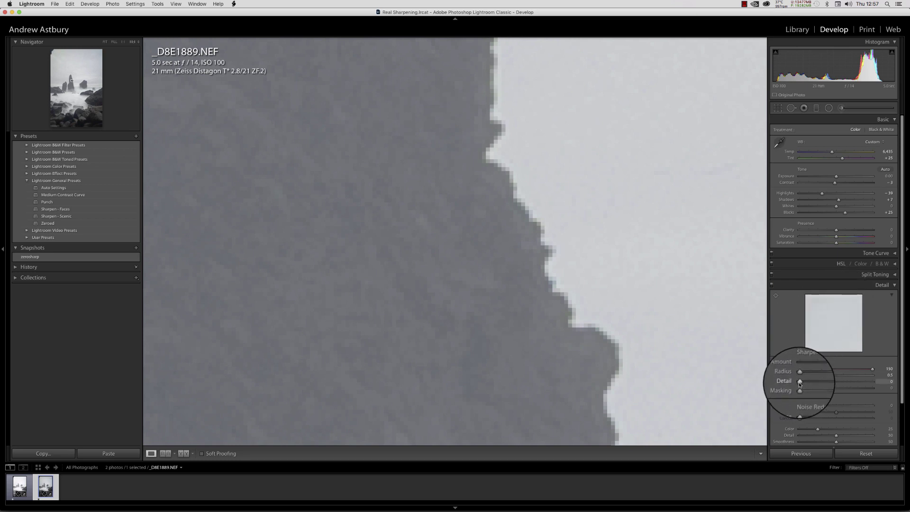
pyautogui.moveTo(800, 382); pyautogui.dragTo(876, 383)
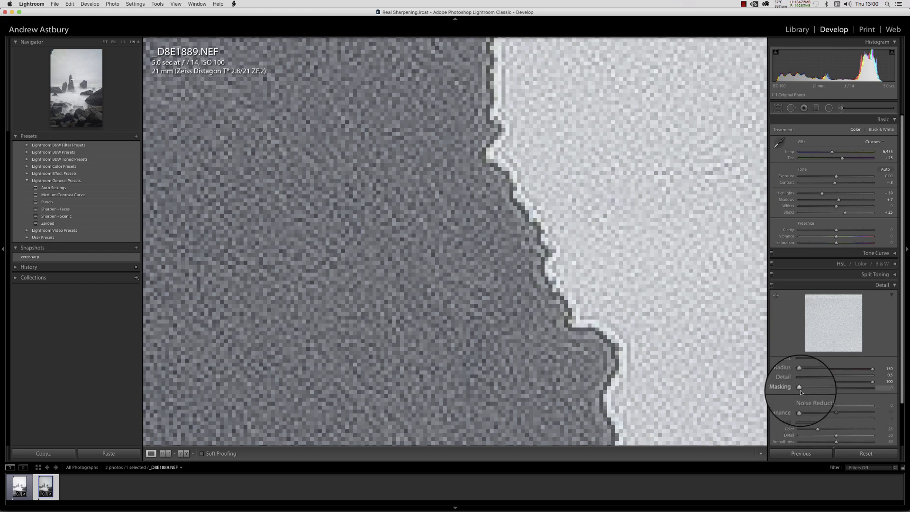
# - Alt-drag the Masking slider to preview the edge mask, releasing at Masking 40
pyautogui.press('alt')
pyautogui.moveTo(800, 389); pyautogui.dragTo(811, 391)
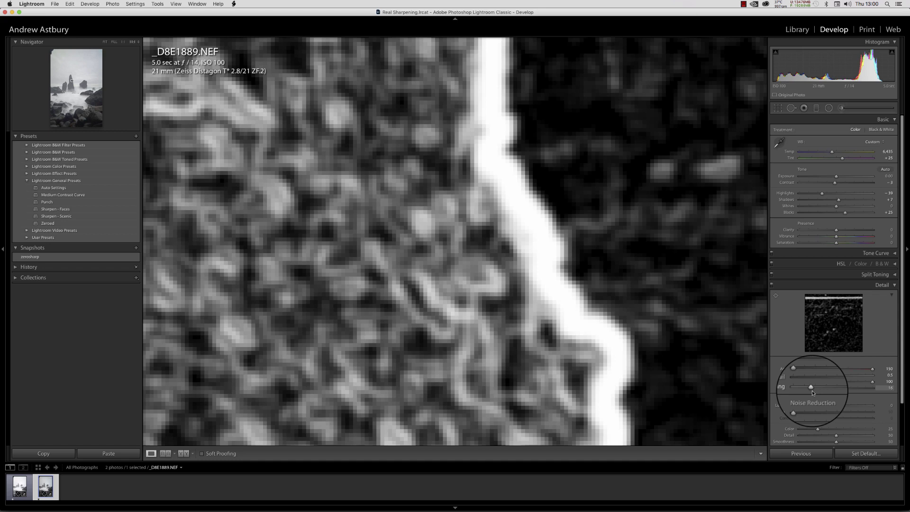
pyautogui.moveTo(811, 390); pyautogui.dragTo(830, 393)
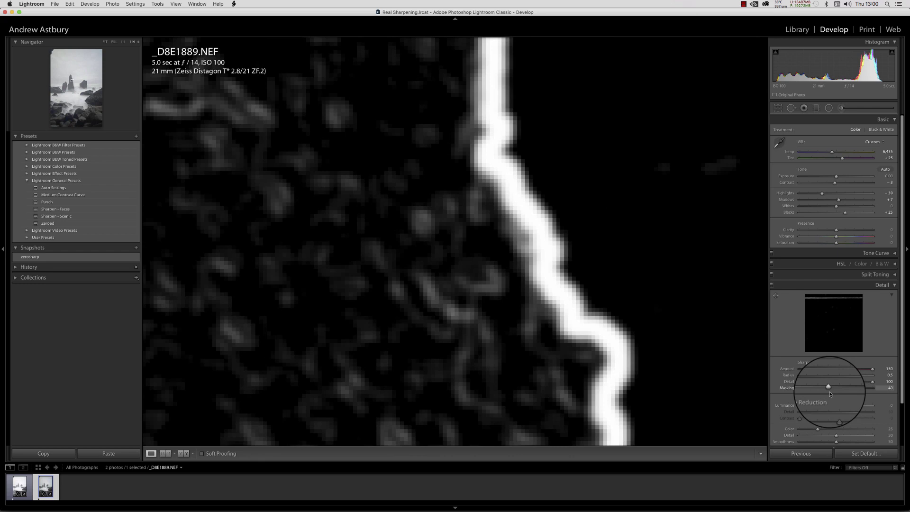
pyautogui.moveTo(829, 393); pyautogui.dragTo(830, 394)
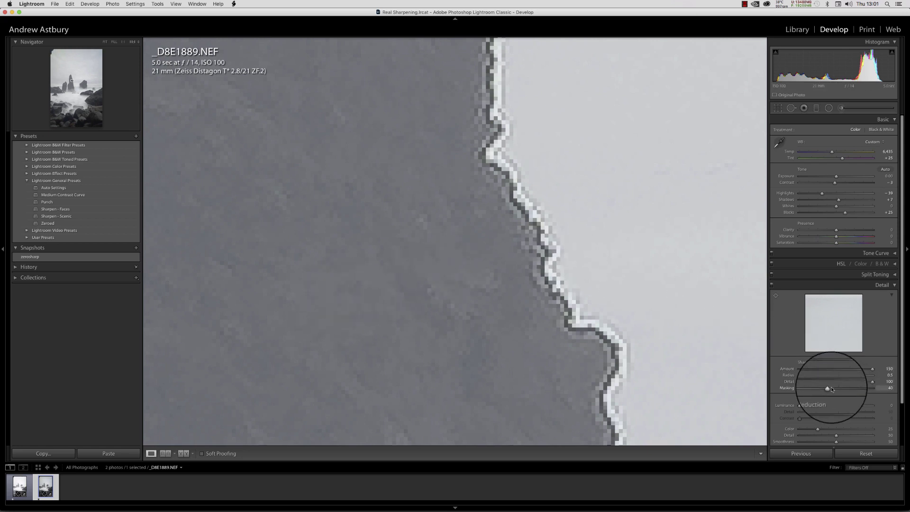
# - Compare Masking around 49 against none, finally setting Masking back to 0
pyautogui.moveTo(822, 388)
pyautogui.mouseDown()
pyautogui.moveTo(797, 388)
pyautogui.moveTo(836, 394)
pyautogui.mouseUp()
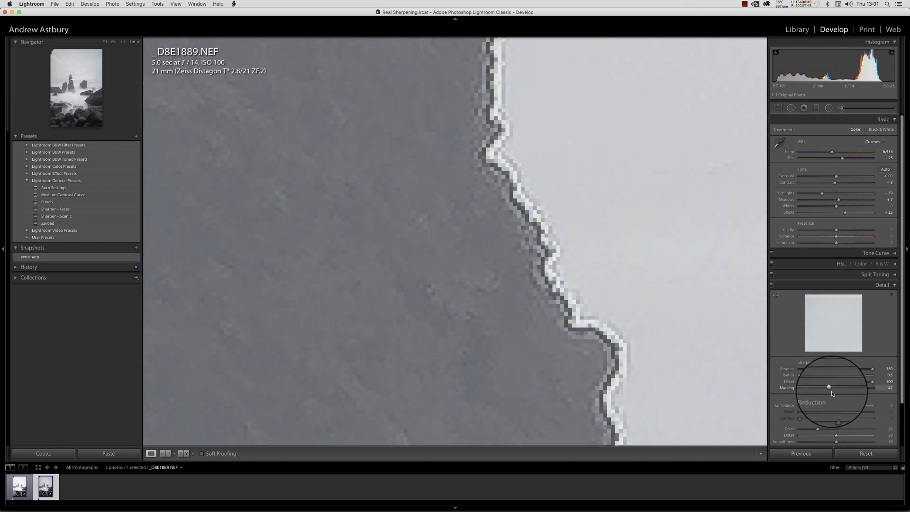
pyautogui.moveTo(825, 393); pyautogui.dragTo(873, 391)
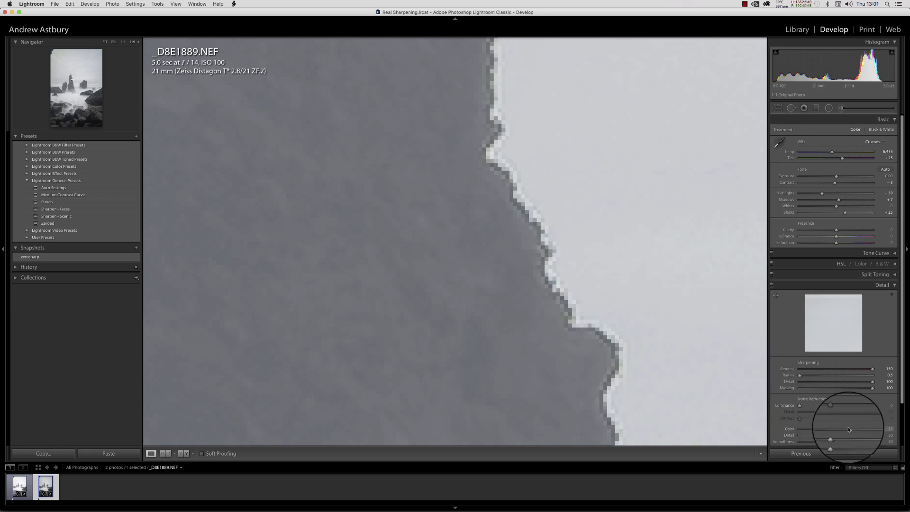
pyautogui.moveTo(873, 388); pyautogui.dragTo(785, 389)
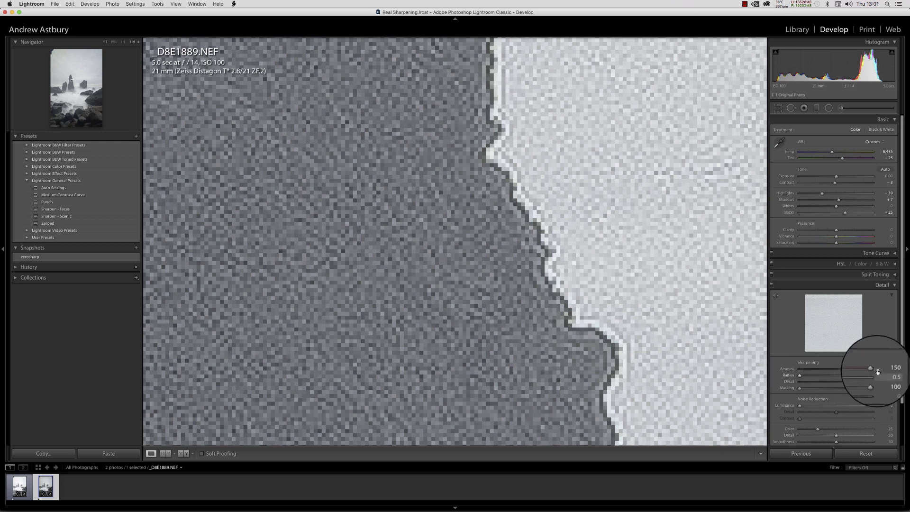
# - Lower Sharpening Amount from 148 to about 43, keeping Radius 0.5 and Detail 100
pyautogui.moveTo(872, 370); pyautogui.dragTo(819, 372)
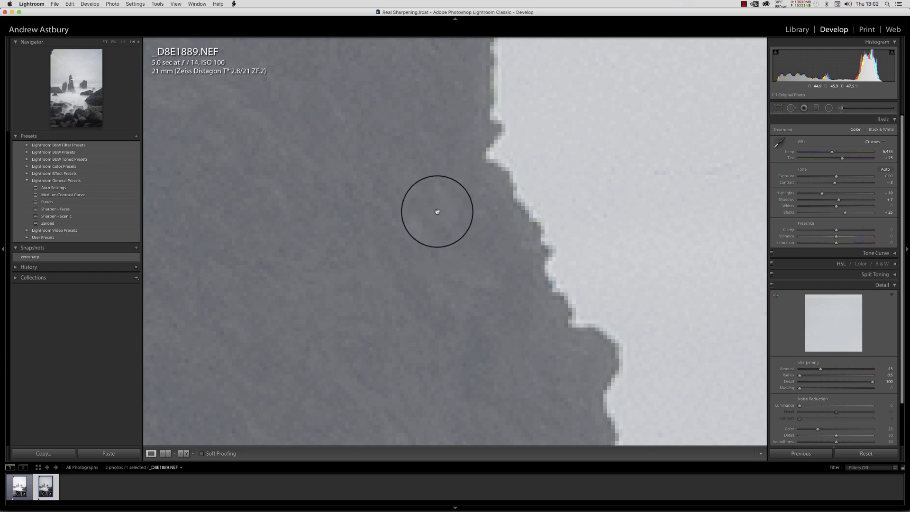
# - Edit the sharpened photo in Photoshop CC 2018, then in Lightroom set Sharpening Amount to 0
pyautogui.rightClick(371, 203)
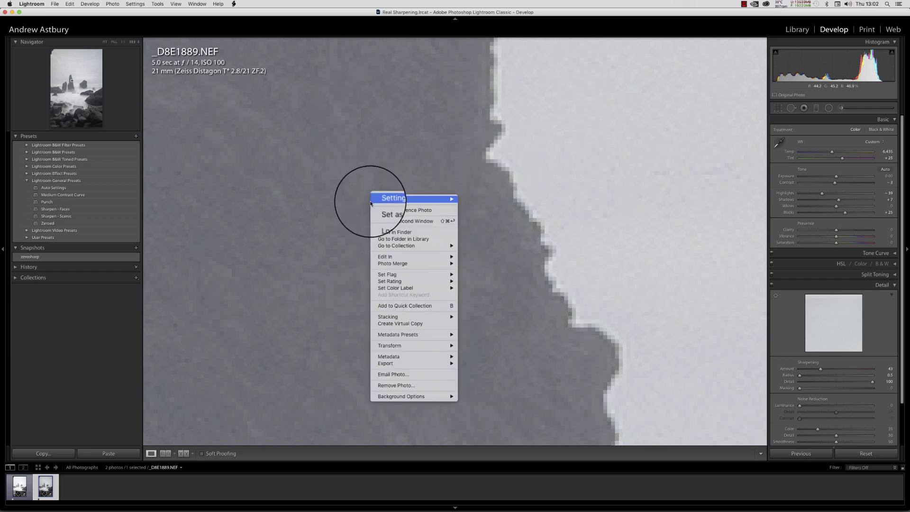
pyautogui.moveTo(402, 258)
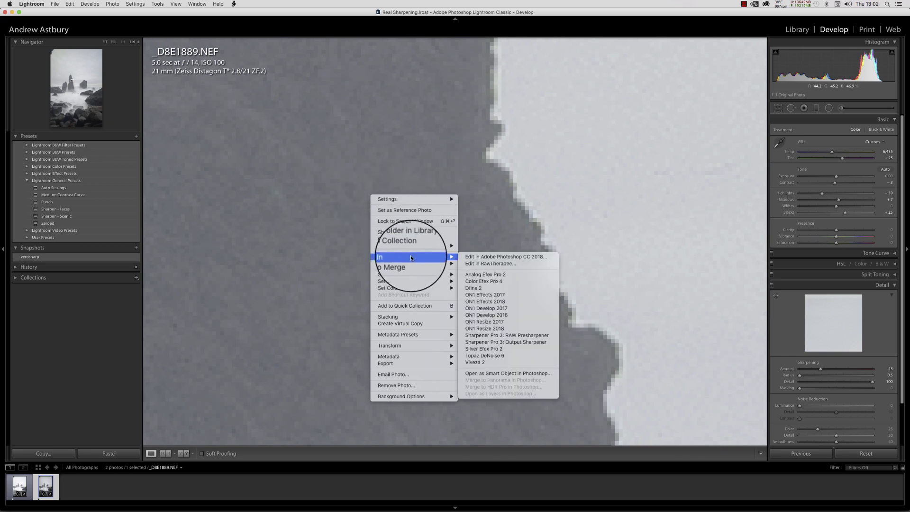
pyautogui.click(470, 256)
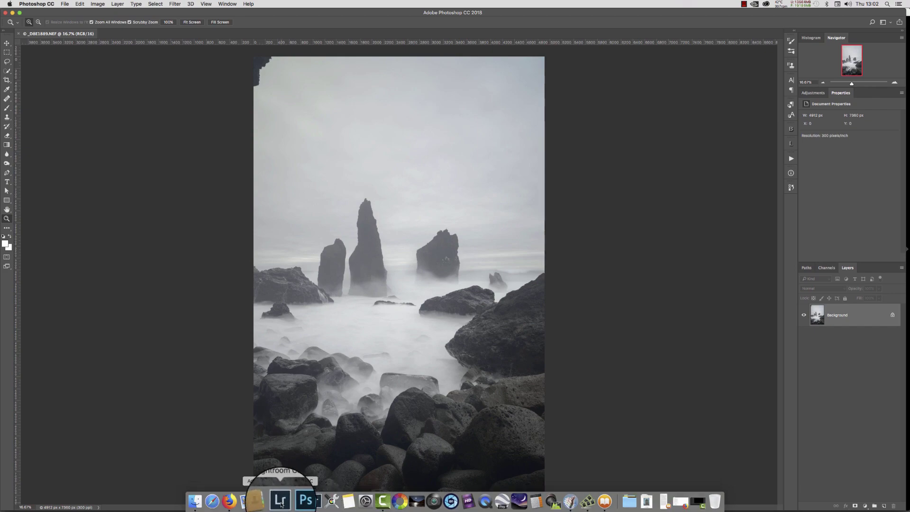
pyautogui.click(316, 497)
pyautogui.moveTo(819, 369); pyautogui.dragTo(787, 370)
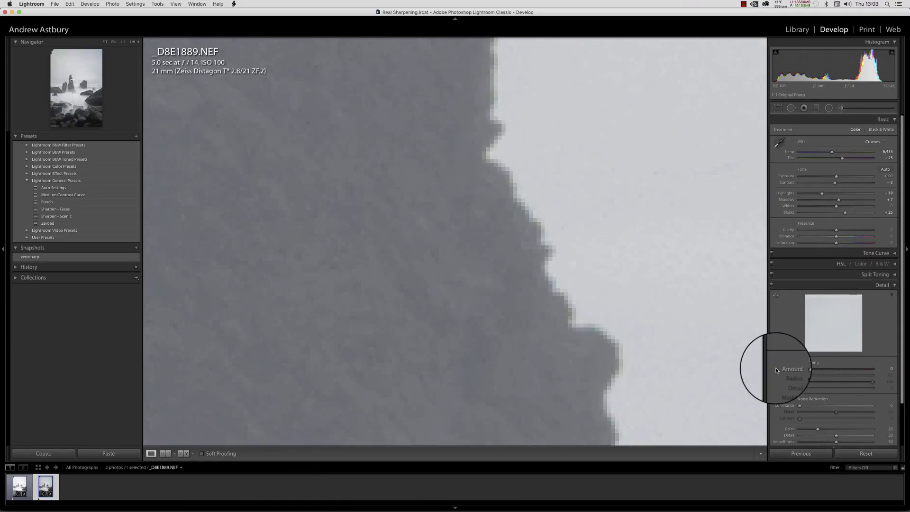
# - Send the unsharpened _D8E1889 photo to Photoshop CC 2018, creating document _D8E1889-2
pyautogui.rightClick(359, 208)
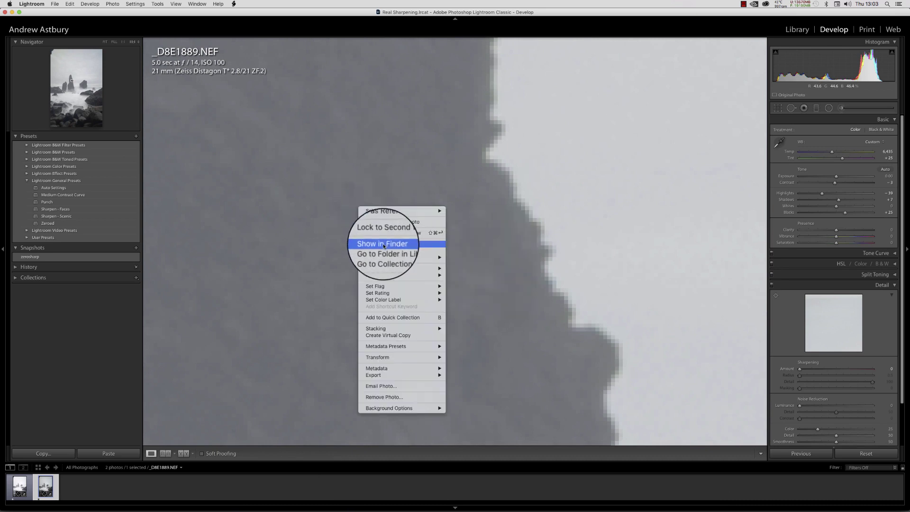
pyautogui.moveTo(385, 268)
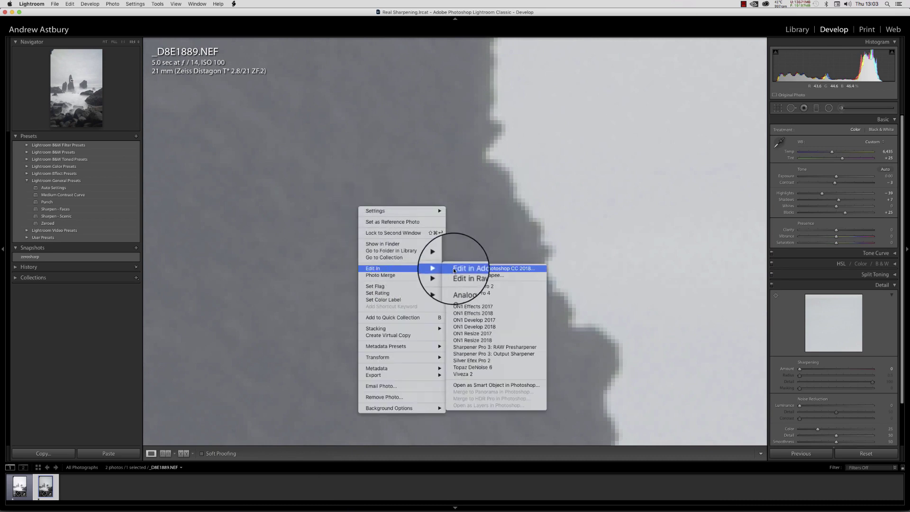
pyautogui.click(454, 269)
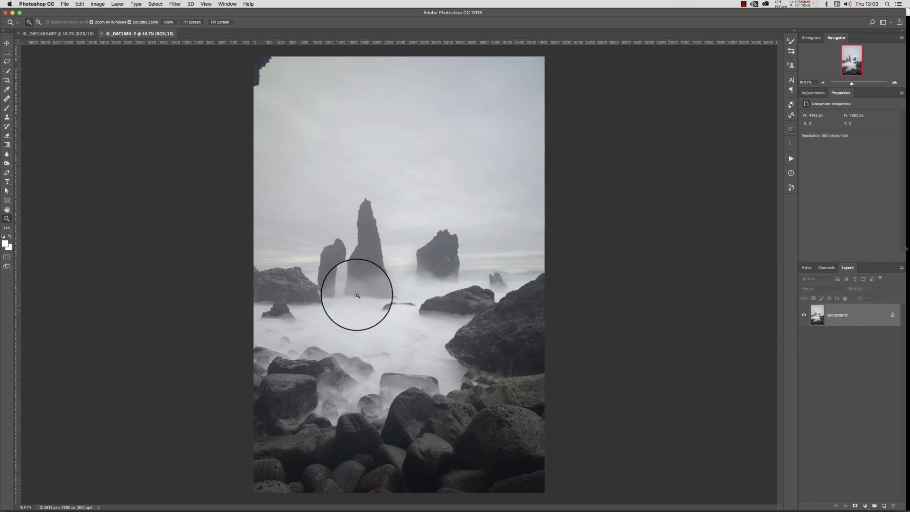
# - Use the Move tool to bring the -2 image into _D8E1889.NEF as Layer 1
pyautogui.click(7, 43)
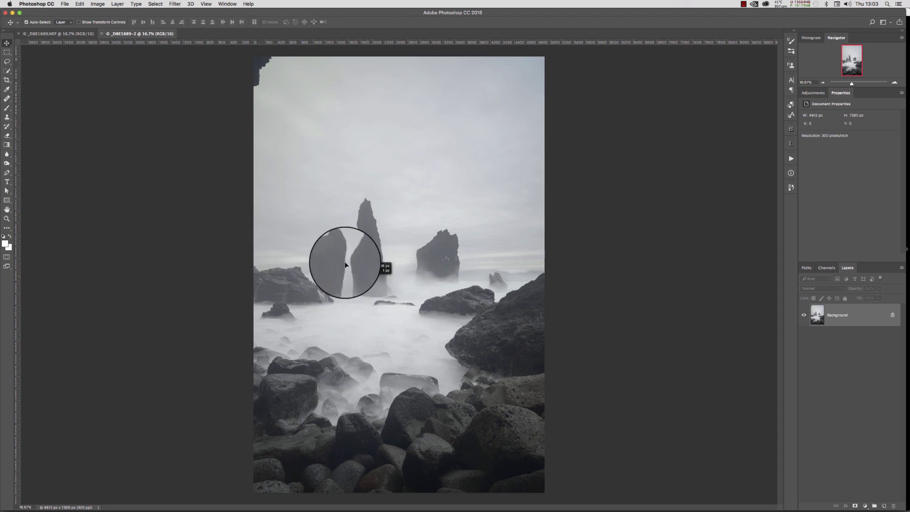
pyautogui.click(59, 34)
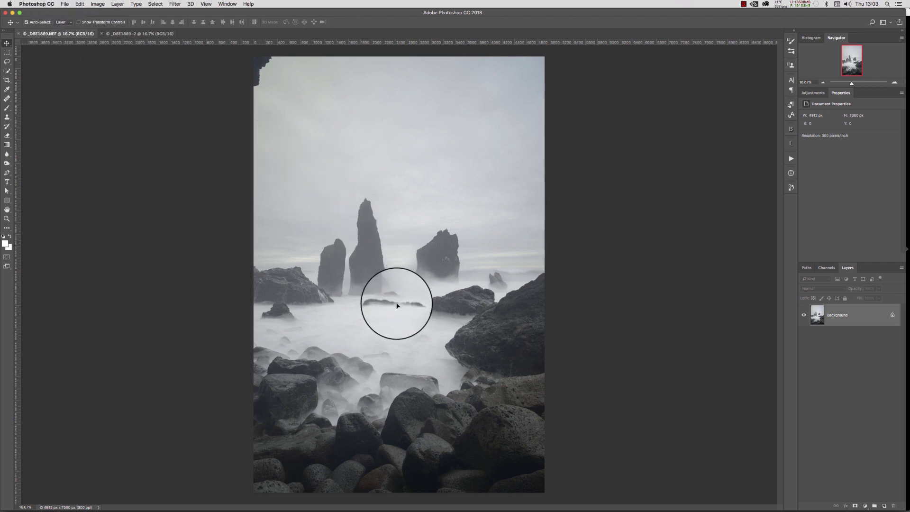
pyautogui.press('super+j')
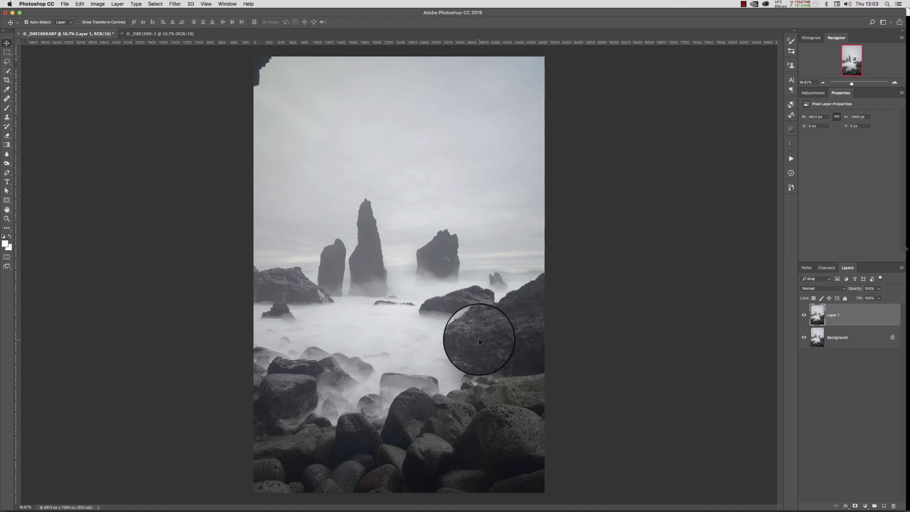
pyautogui.click(6, 219)
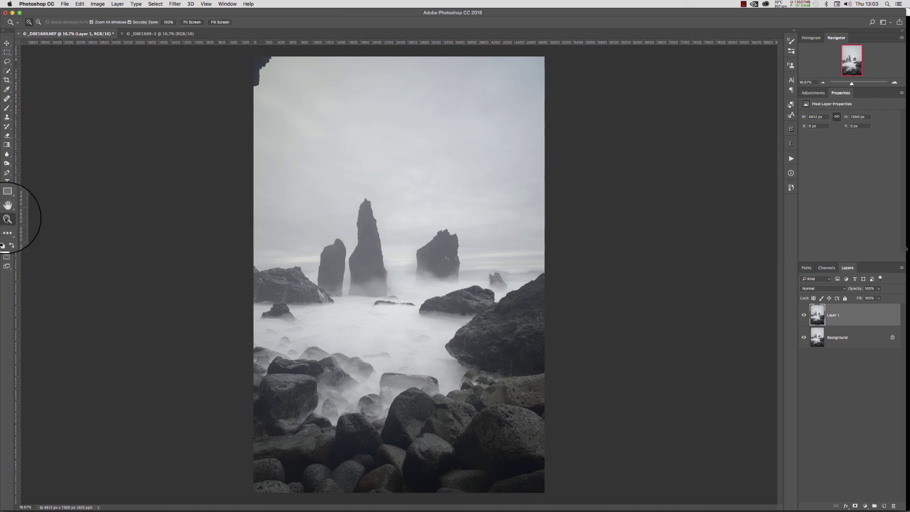
pyautogui.doubleClick(7, 218)
pyautogui.moveTo(782, 297); pyautogui.dragTo(774, 270)
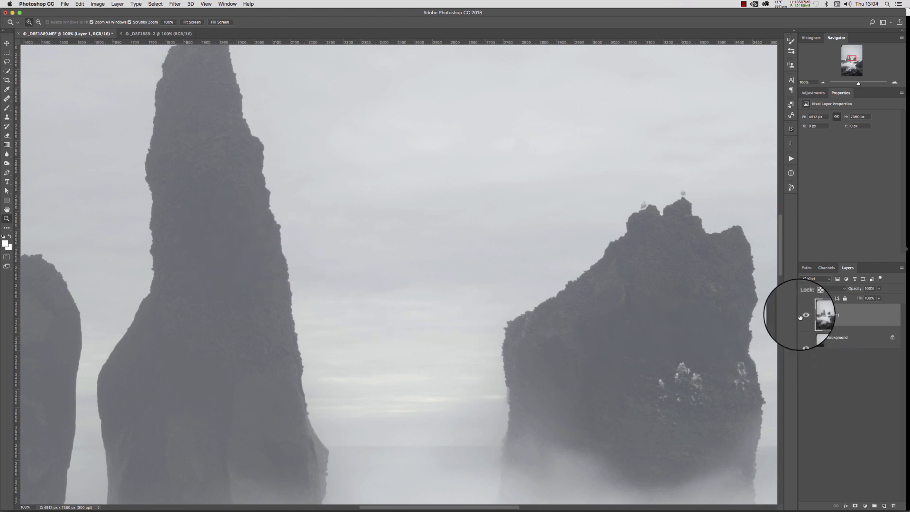
pyautogui.click(803, 316)
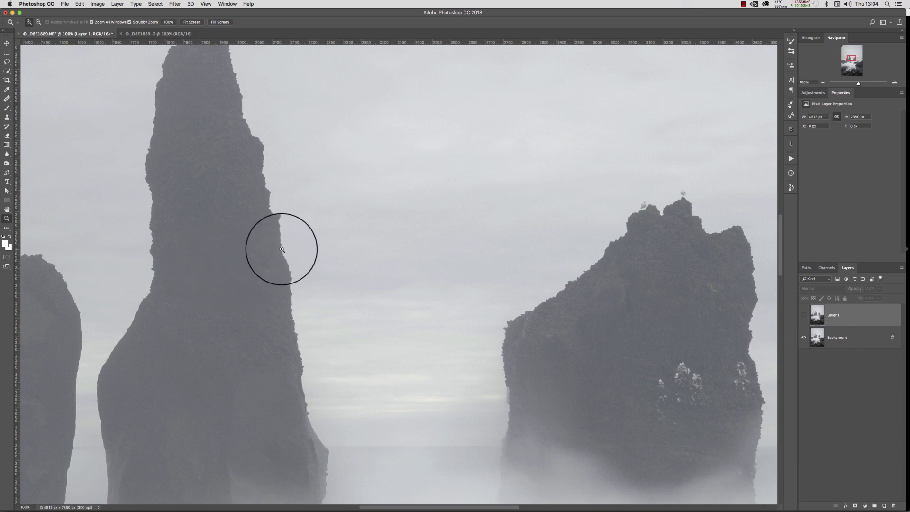
pyautogui.moveTo(282, 249); pyautogui.dragTo(280, 244)
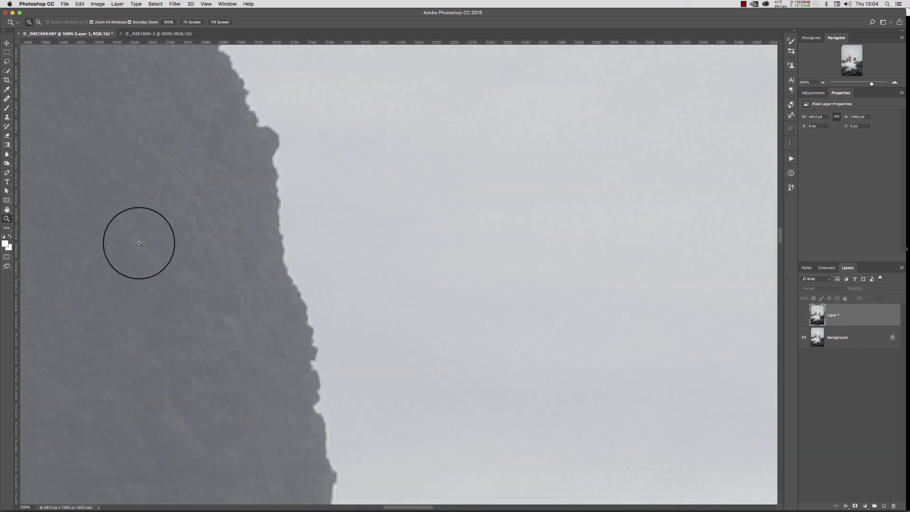
pyautogui.doubleClick(7, 209)
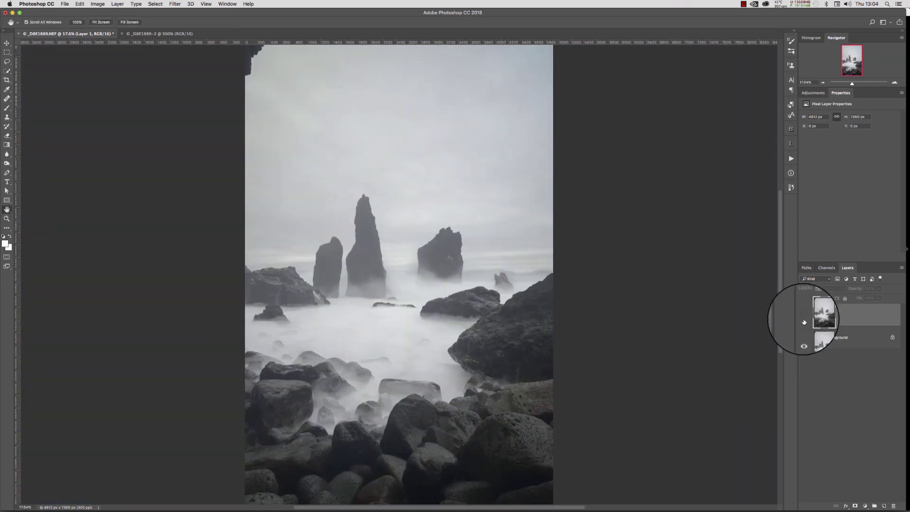
# - Rename Layer 1 to 'soft' and duplicate it as 'soft copy'
pyautogui.doubleClick(832, 315)
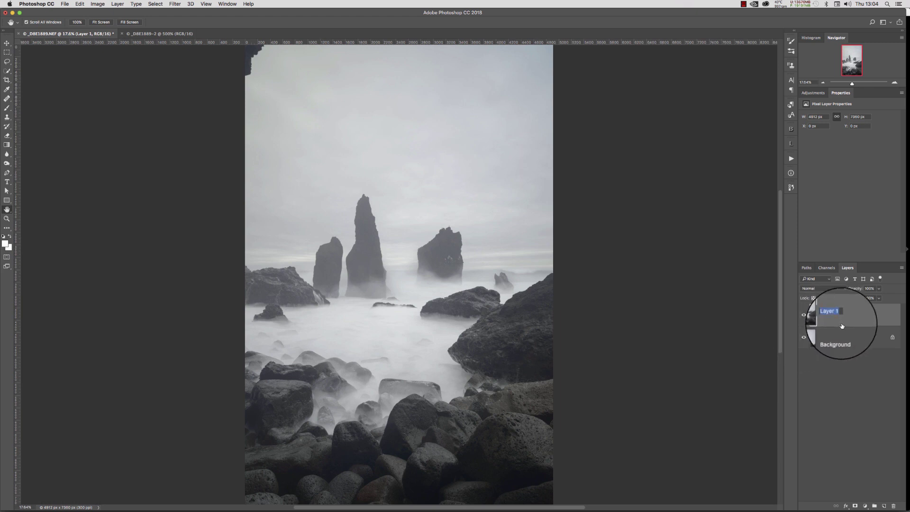
pyautogui.write('soft')
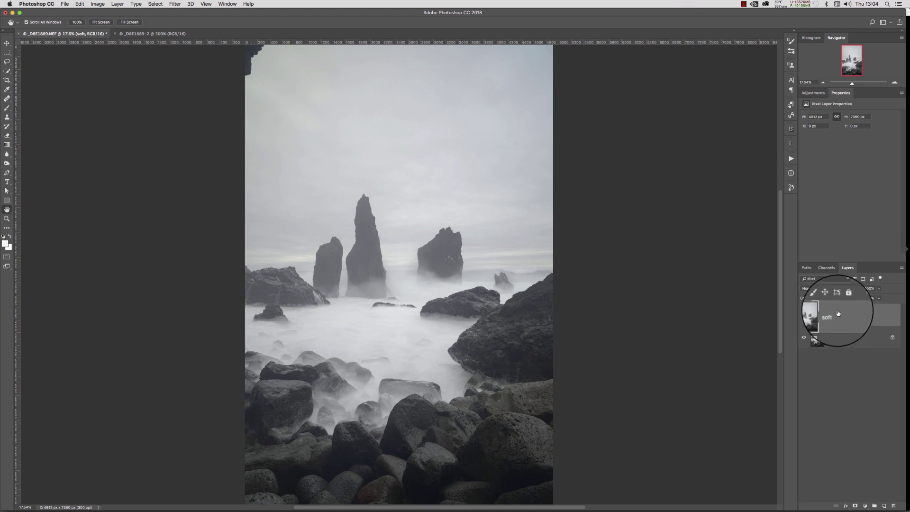
pyautogui.moveTo(837, 315); pyautogui.dragTo(884, 509)
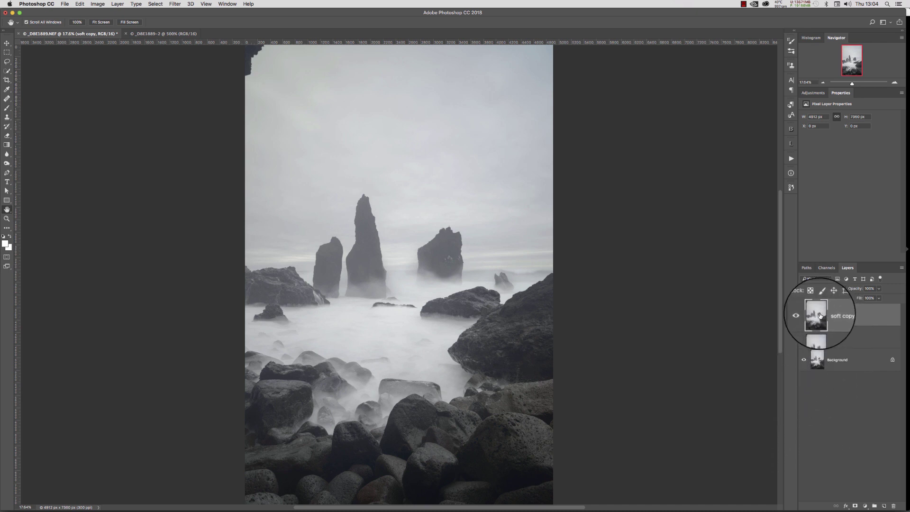
# - Start an Image > Adjustments > Threshold adjustment on the soft copy layer
pyautogui.click(95, 4)
pyautogui.moveTo(99, 23)
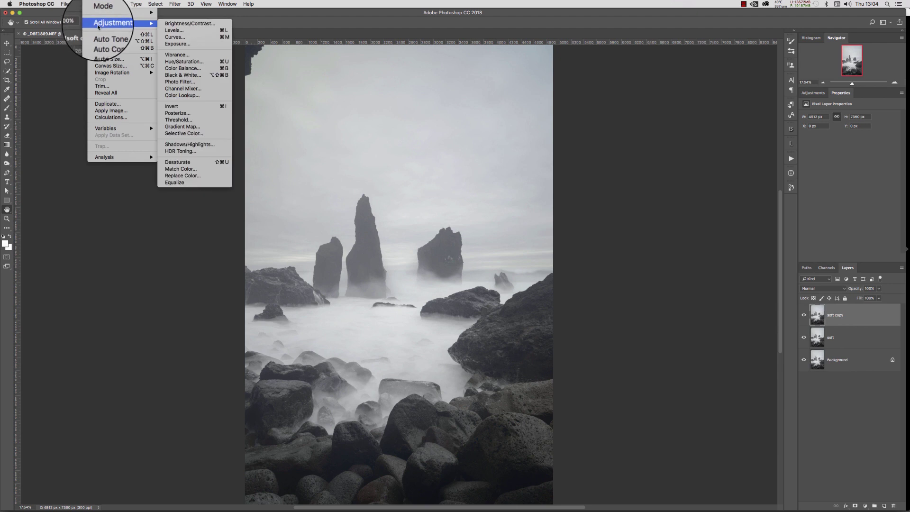
pyautogui.click(177, 121)
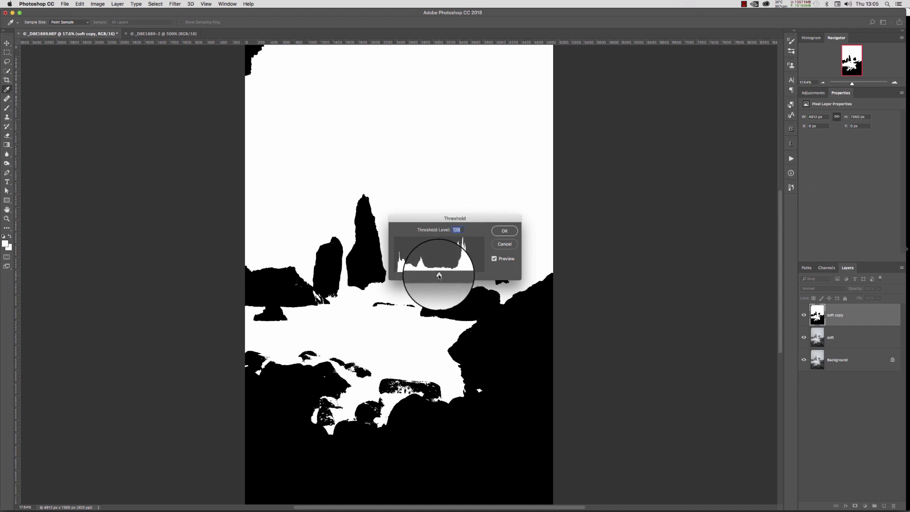
# - Fine-tune the Threshold level to 142 and apply it to soft copy
pyautogui.moveTo(438, 276); pyautogui.dragTo(445, 276)
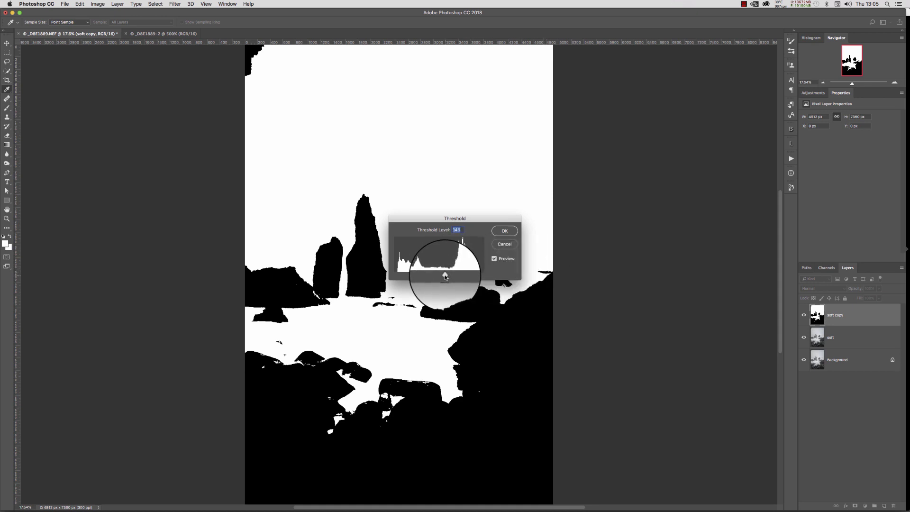
pyautogui.moveTo(445, 276); pyautogui.dragTo(445, 276)
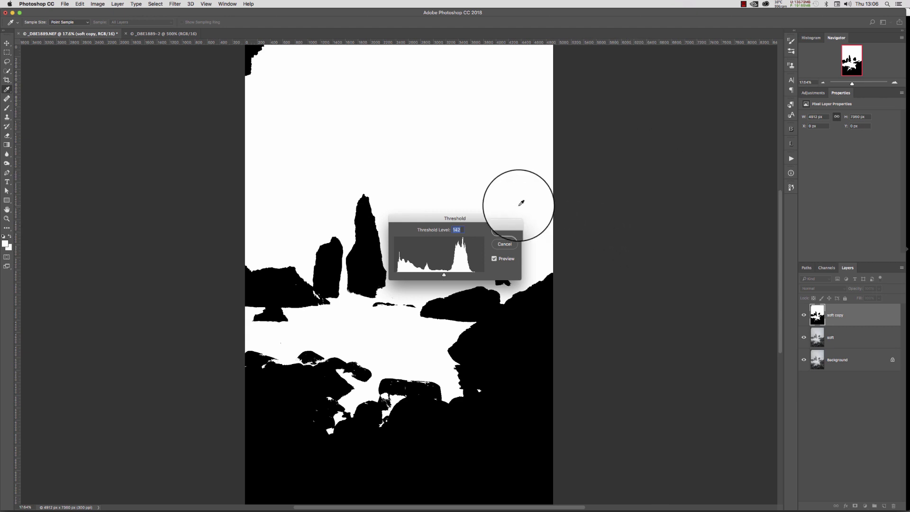
pyautogui.click(505, 231)
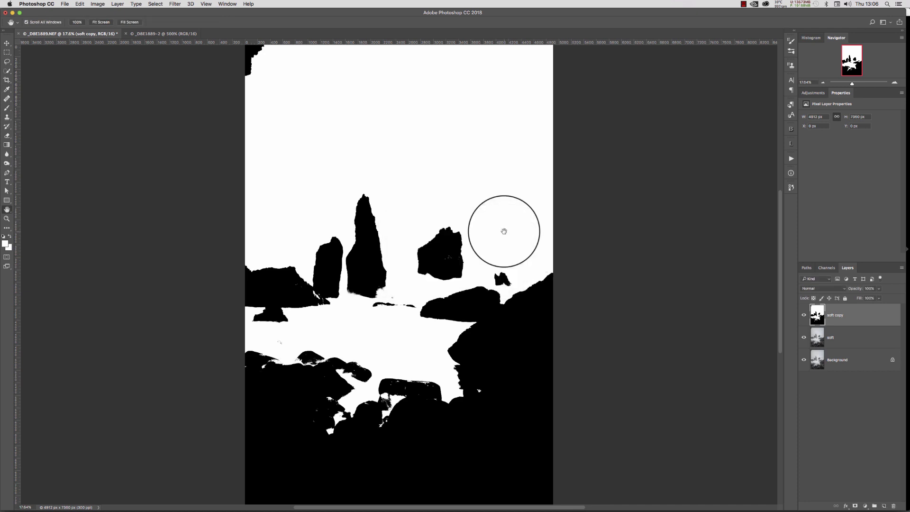
# - Load the RGB channel's white areas as a selection and hide the soft copy layer
pyautogui.click(827, 268)
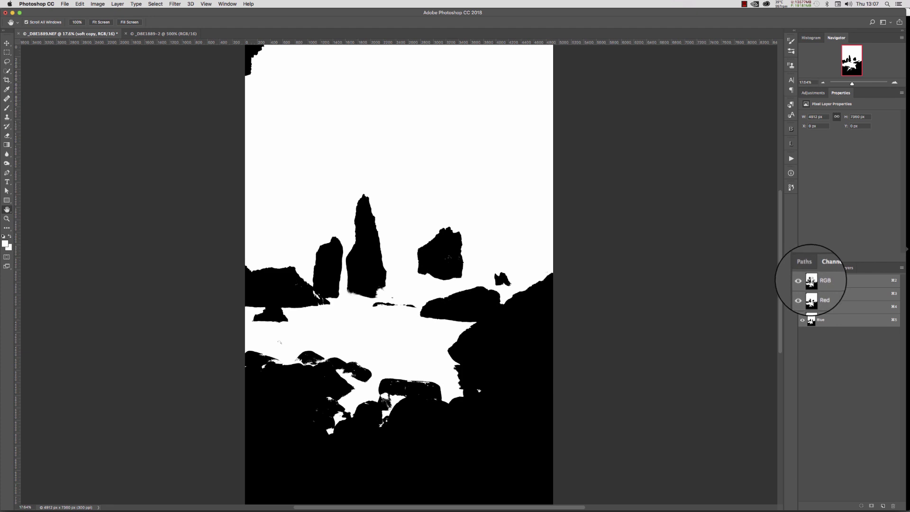
pyautogui.keyDown('super'); pyautogui.click(811, 280); pyautogui.keyUp('super')
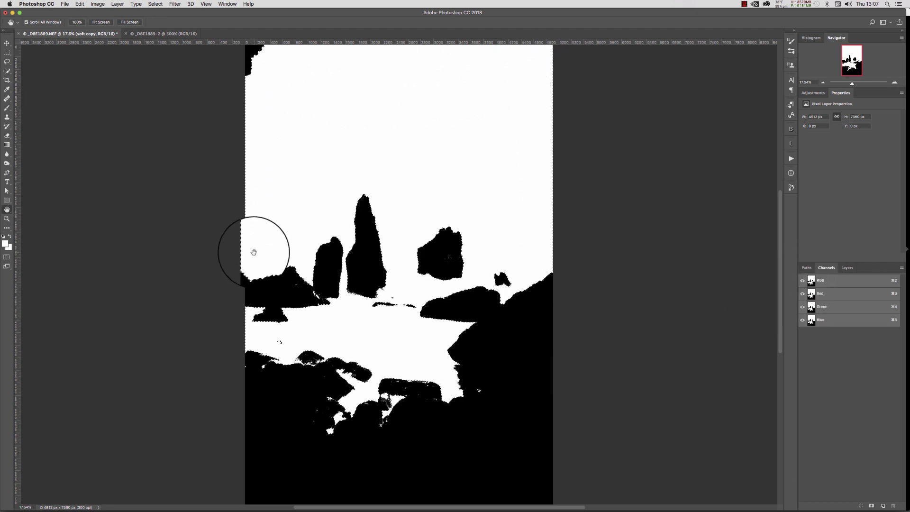
pyautogui.click(846, 270)
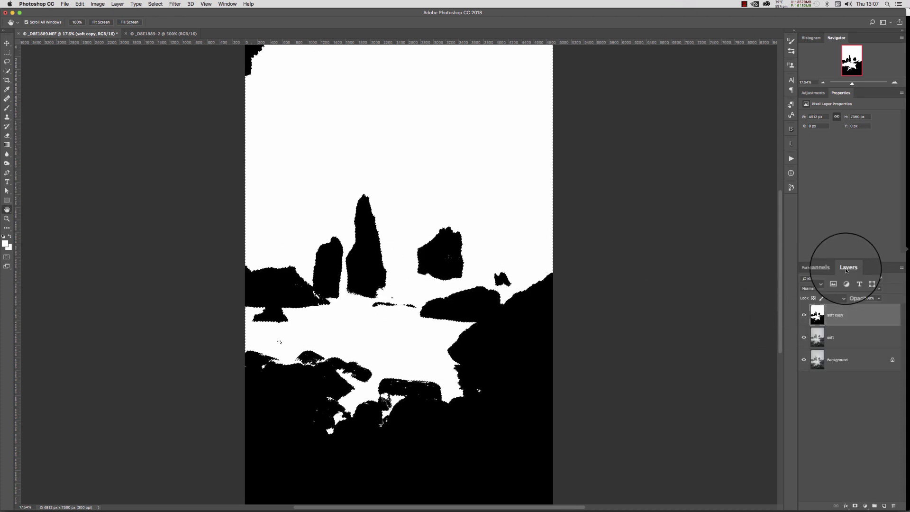
pyautogui.click(803, 316)
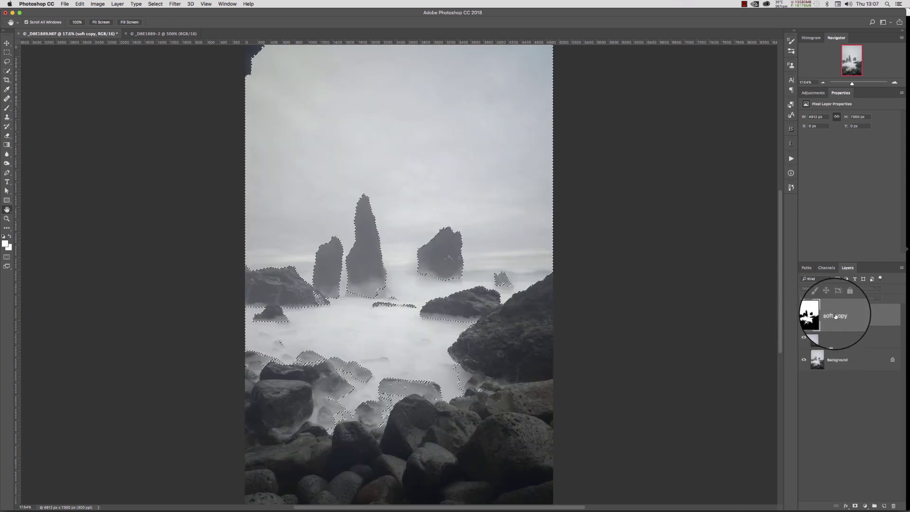
# - Delete soft copy and add a layer mask from the threshold selection to soft
pyautogui.moveTo(836, 314); pyautogui.dragTo(897, 508)
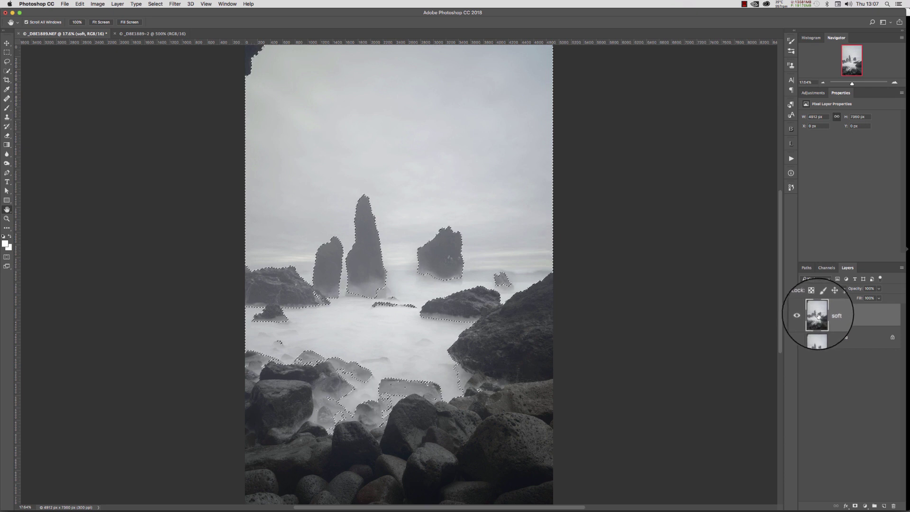
pyautogui.click(855, 506)
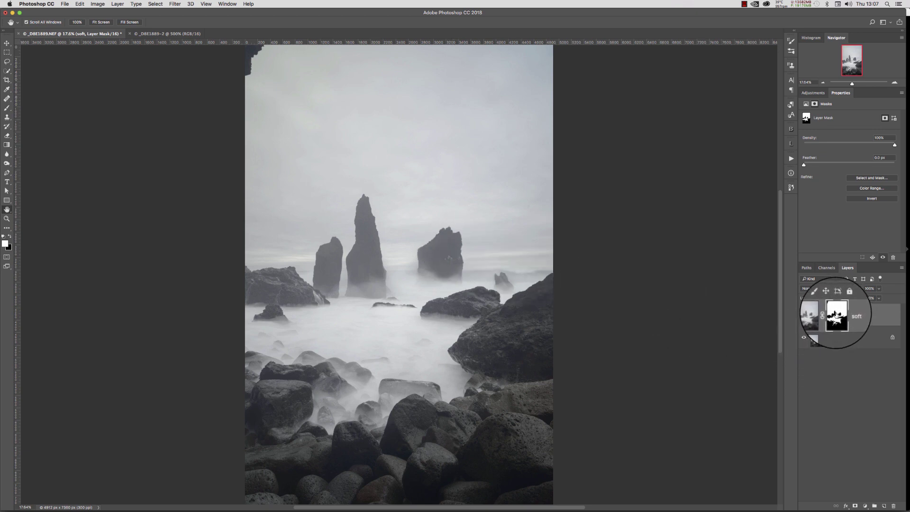
pyautogui.keyDown('alt'); pyautogui.click(836, 315); pyautogui.keyUp('alt')
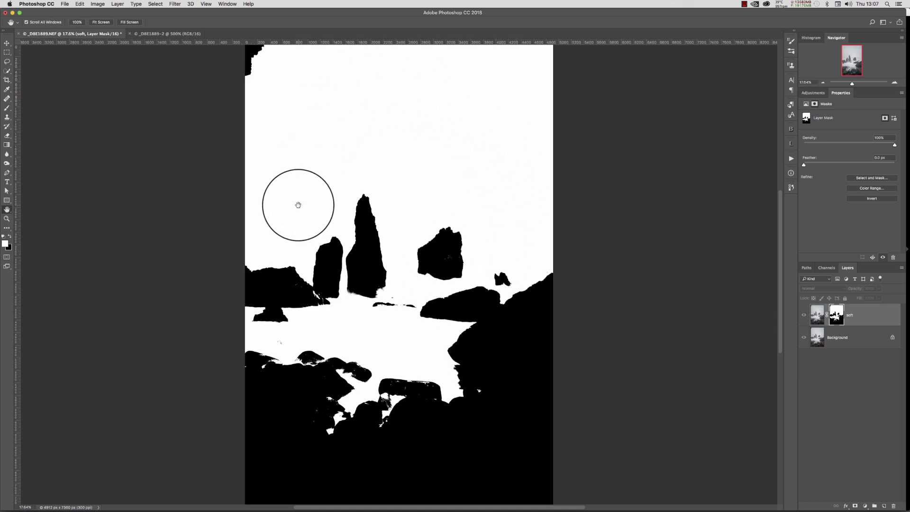
pyautogui.moveTo(363, 259); pyautogui.dragTo(369, 279)
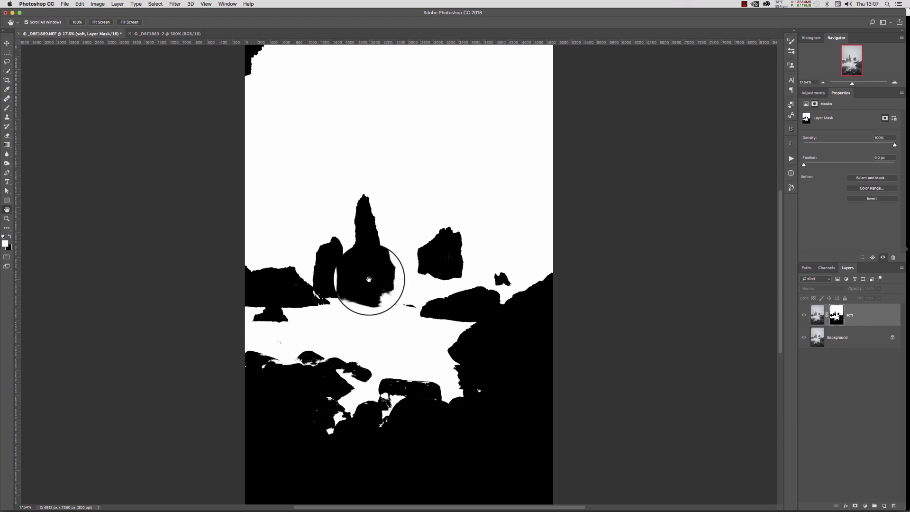
pyautogui.press('super+z')
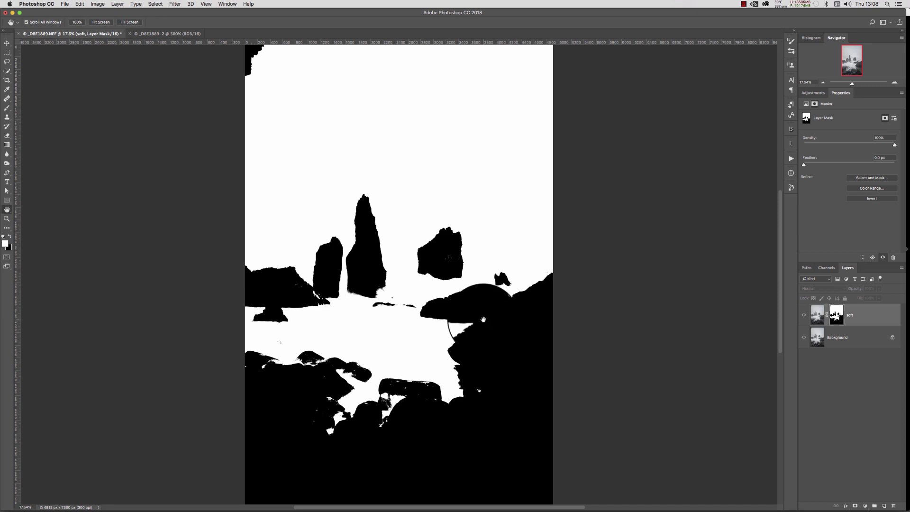
pyautogui.click(817, 317)
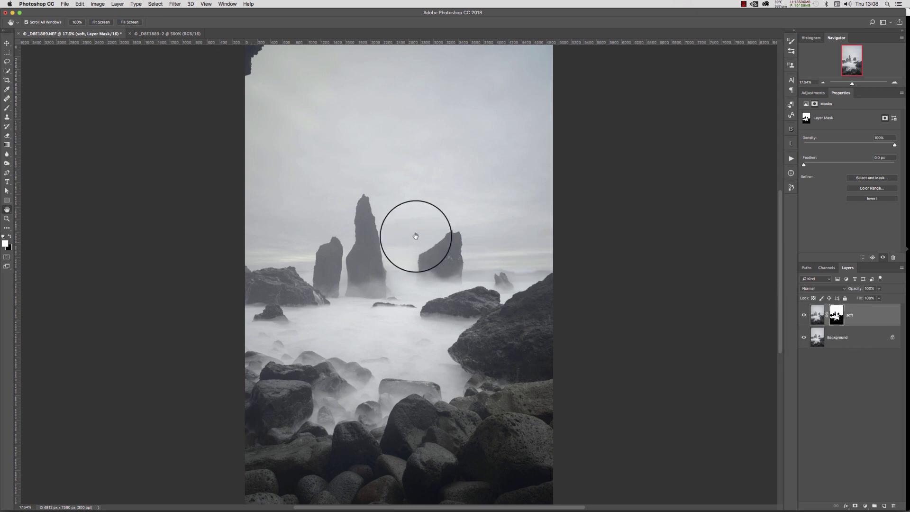
pyautogui.doubleClick(7, 218)
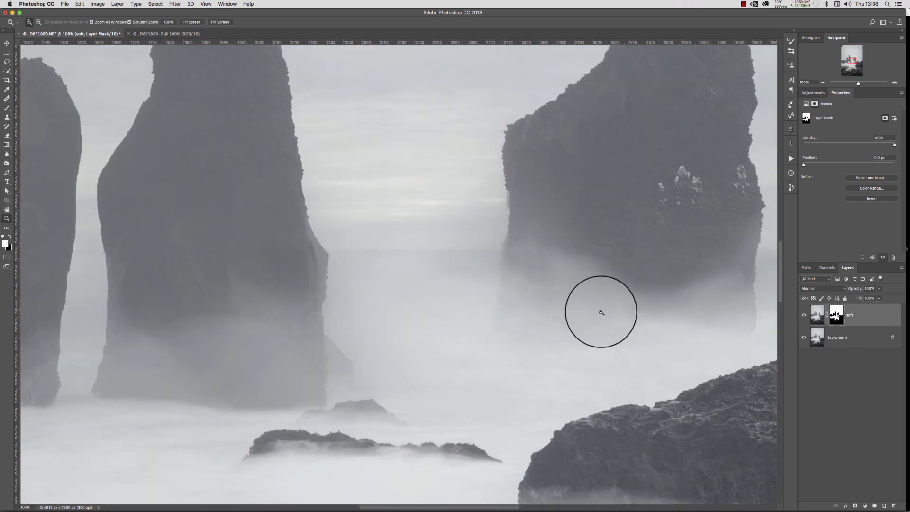
pyautogui.scroll(5, 778, 272)
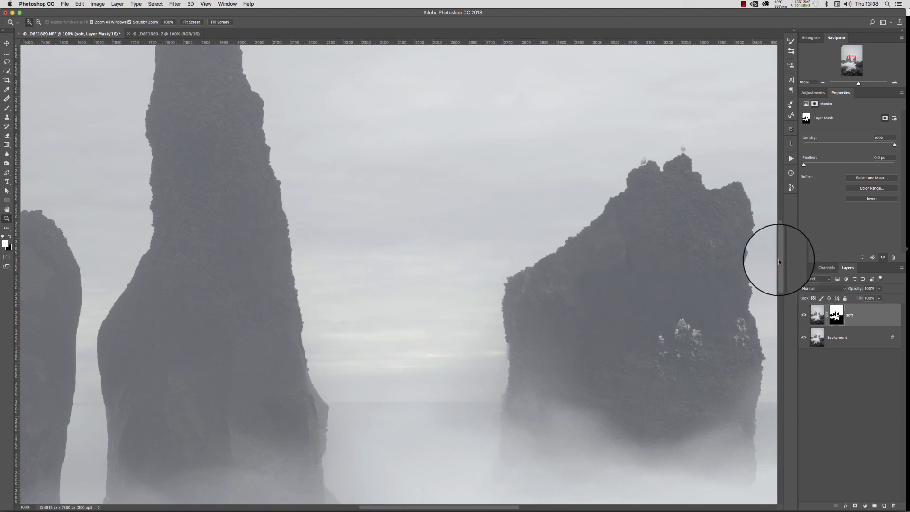
pyautogui.moveTo(778, 260); pyautogui.dragTo(772, 342)
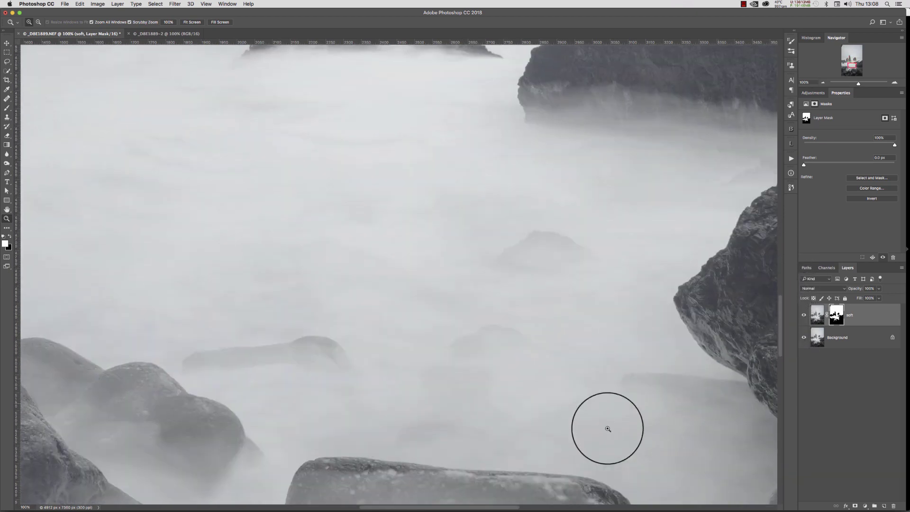
pyautogui.moveTo(490, 508); pyautogui.dragTo(567, 488)
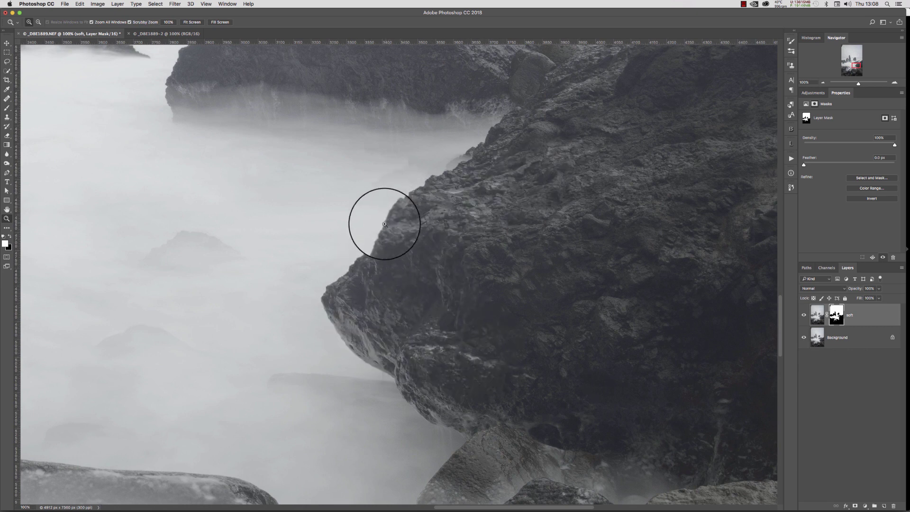
pyautogui.moveTo(337, 278)
pyautogui.mouseDown()
pyautogui.moveTo(325, 294)
pyautogui.moveTo(333, 325)
pyautogui.moveTo(377, 368)
pyautogui.moveTo(446, 402)
pyautogui.mouseUp()
pyautogui.moveTo(281, 420); pyautogui.dragTo(569, 276)
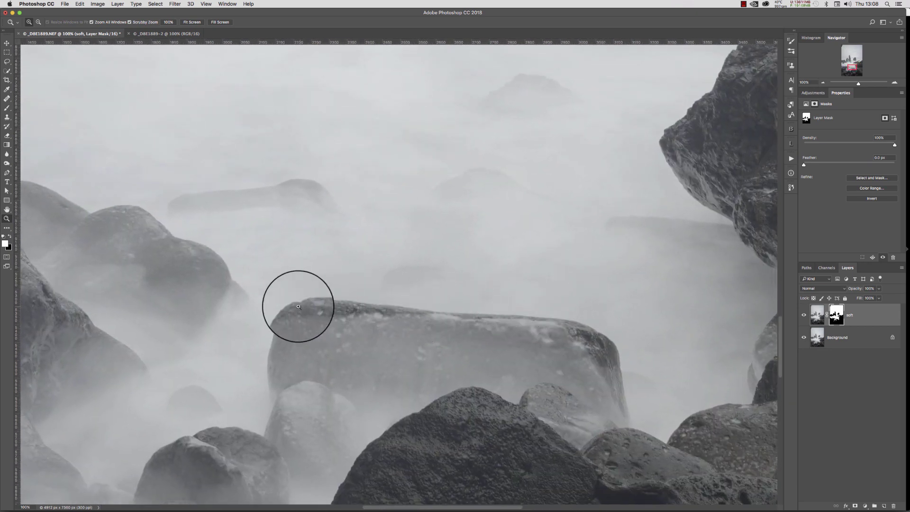
pyautogui.moveTo(297, 313); pyautogui.dragTo(360, 297)
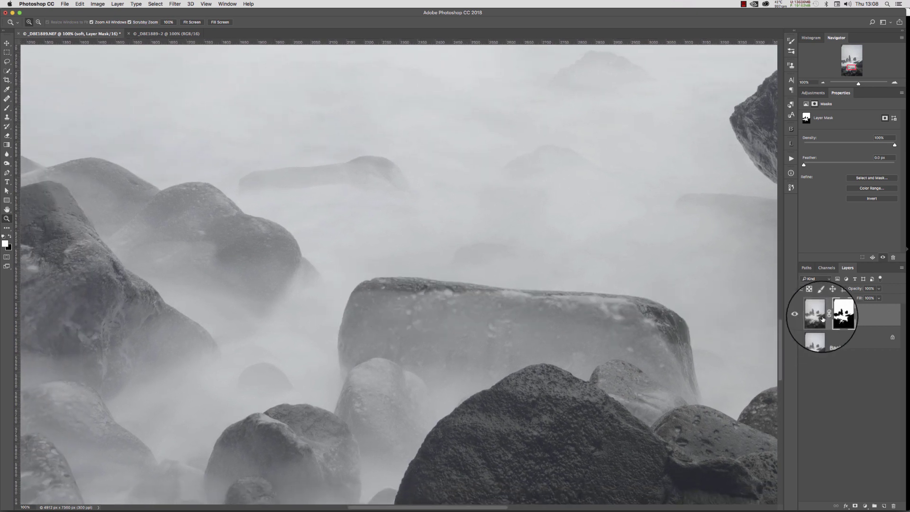
pyautogui.click(802, 315)
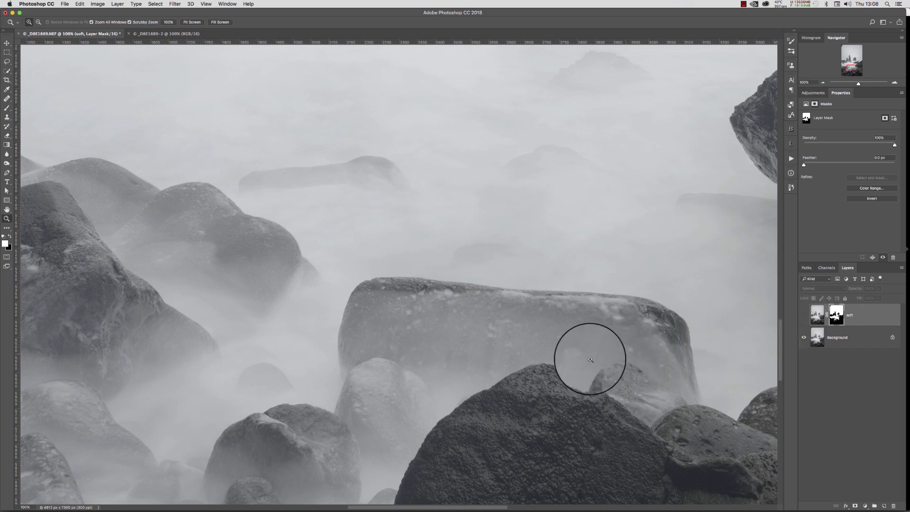
pyautogui.click(341, 328)
pyautogui.click(340, 327)
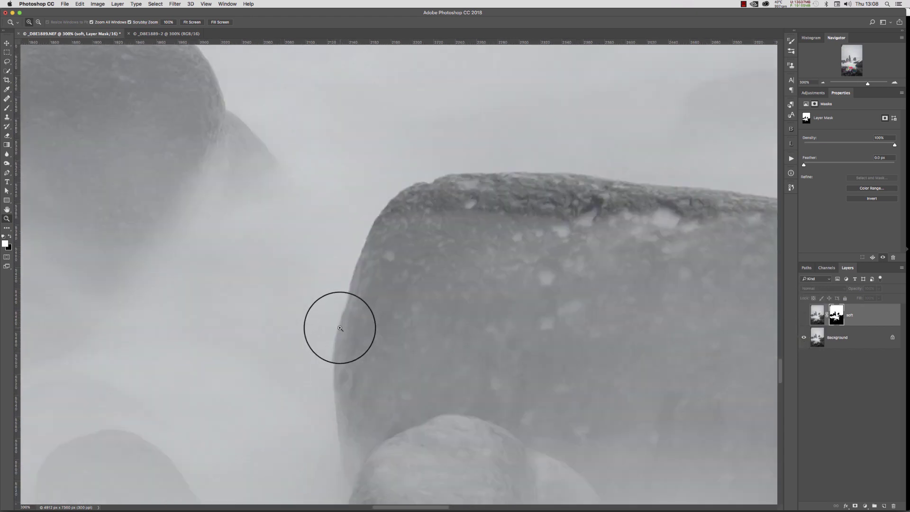
pyautogui.click(340, 327)
pyautogui.click(340, 328)
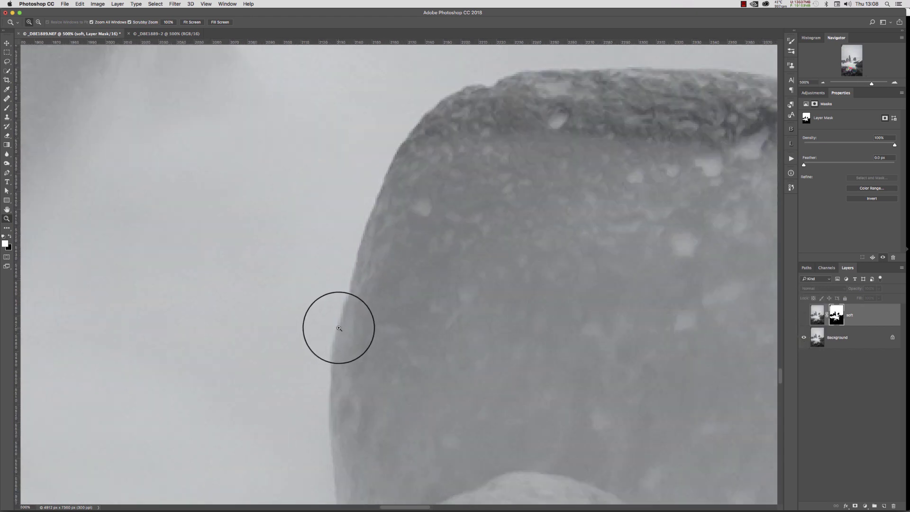
pyautogui.click(335, 323)
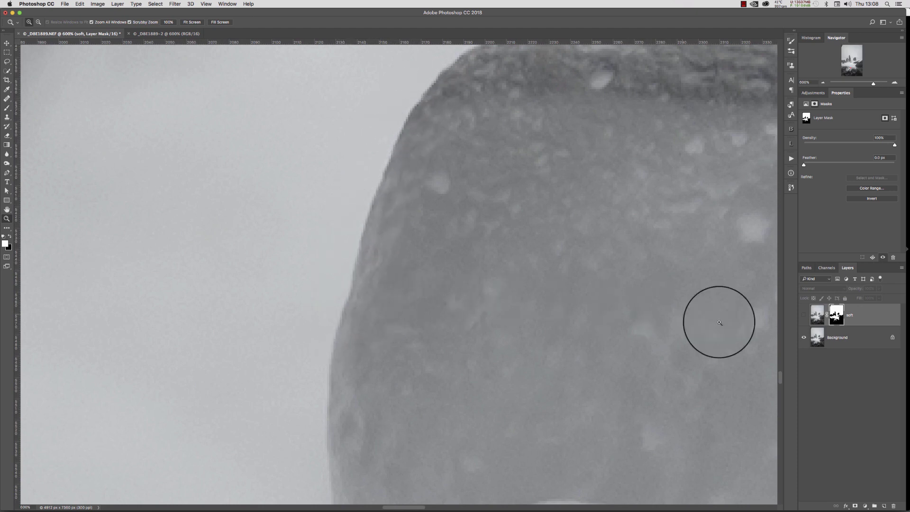
pyautogui.click(803, 316)
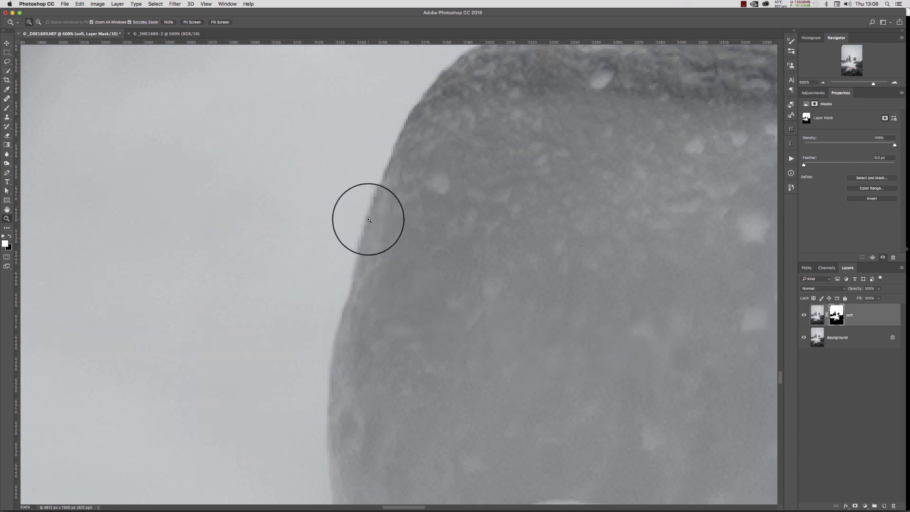
pyautogui.click(7, 209)
pyautogui.doubleClick(7, 209)
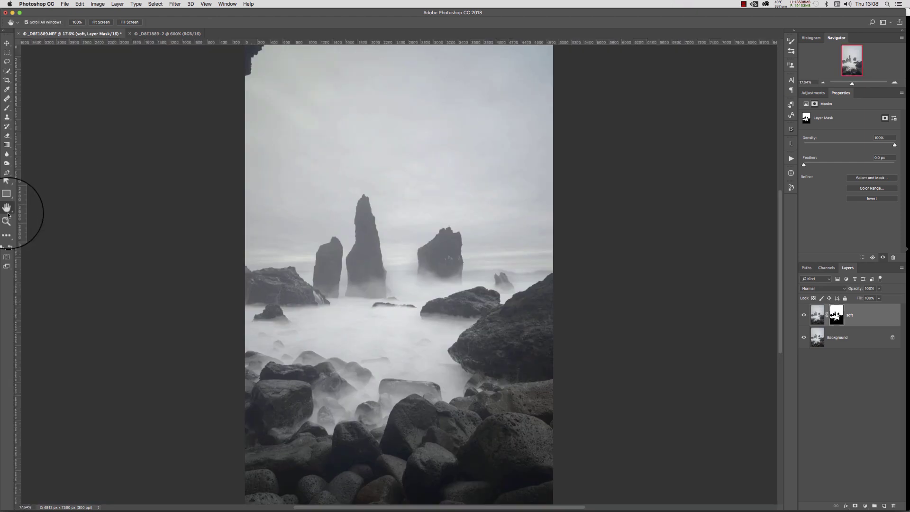